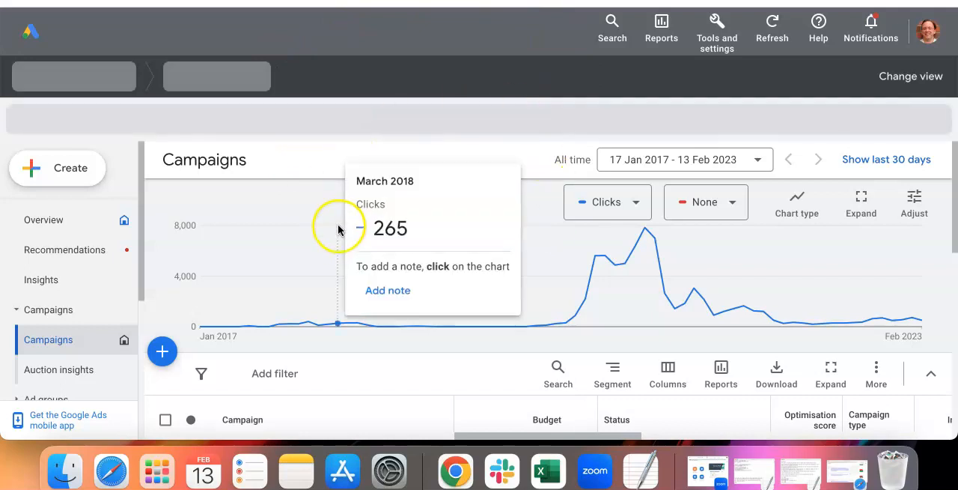
Step: Start creating a new campaign from the Campaigns overview
scroll(445, 307, "down", 3)
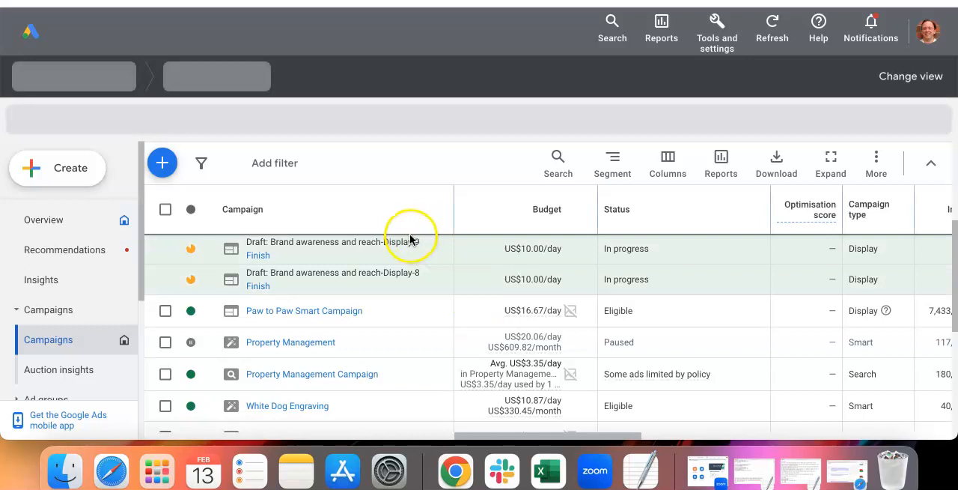
scroll(408, 242, "up", 3)
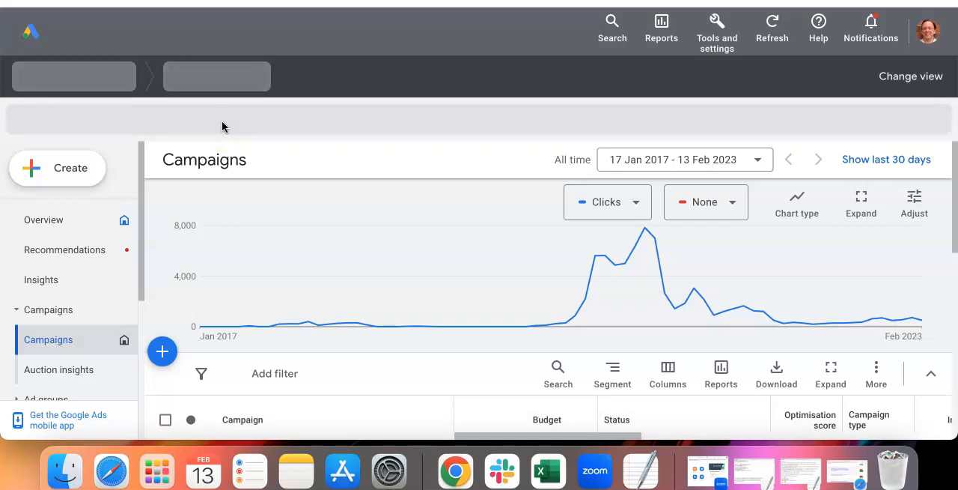
left_click(83, 167)
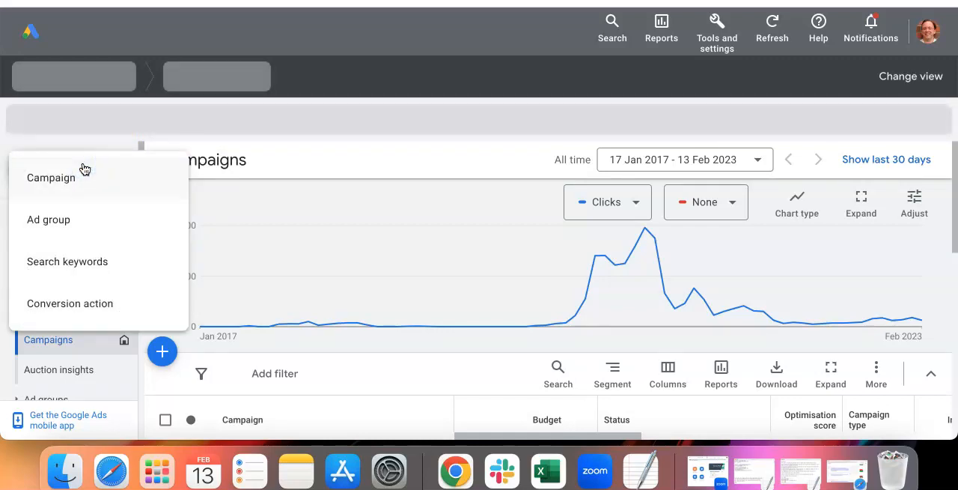
left_click(85, 177)
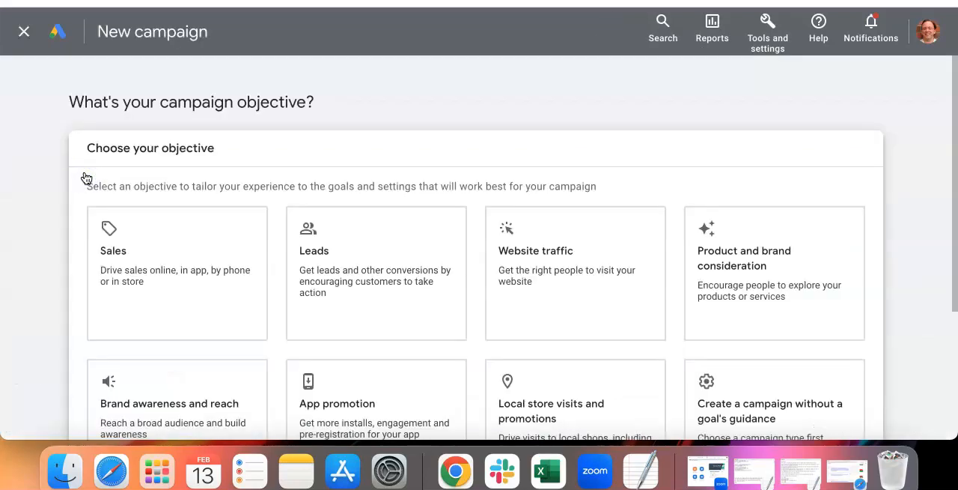
Step: Look through the available campaign objectives, from Sales and Leads to Local store visits and promotions
scroll(86, 175, "down", 5)
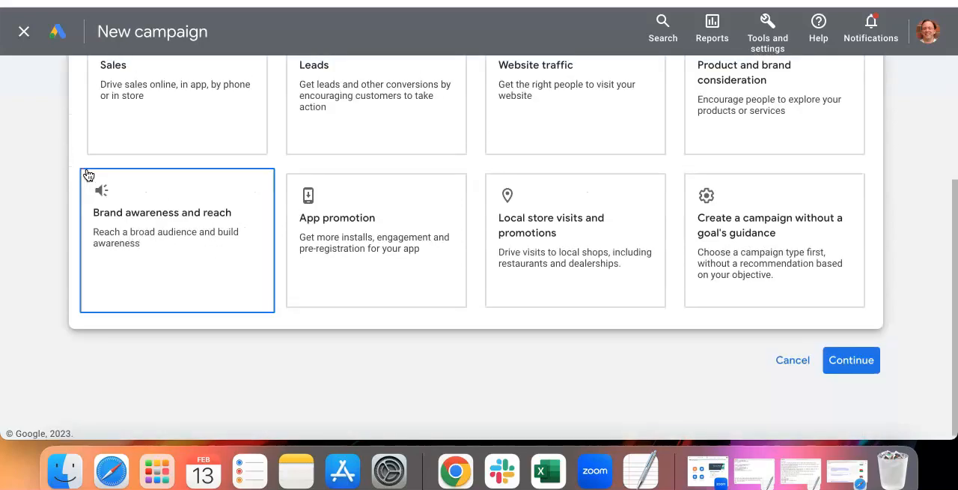
scroll(86, 175, "up", 5)
left_click(134, 235)
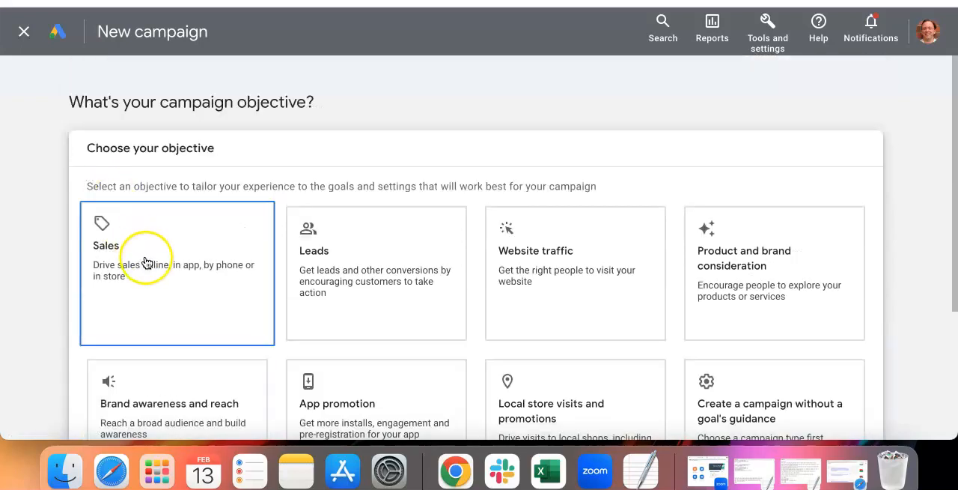
left_click(337, 273)
left_click(511, 284)
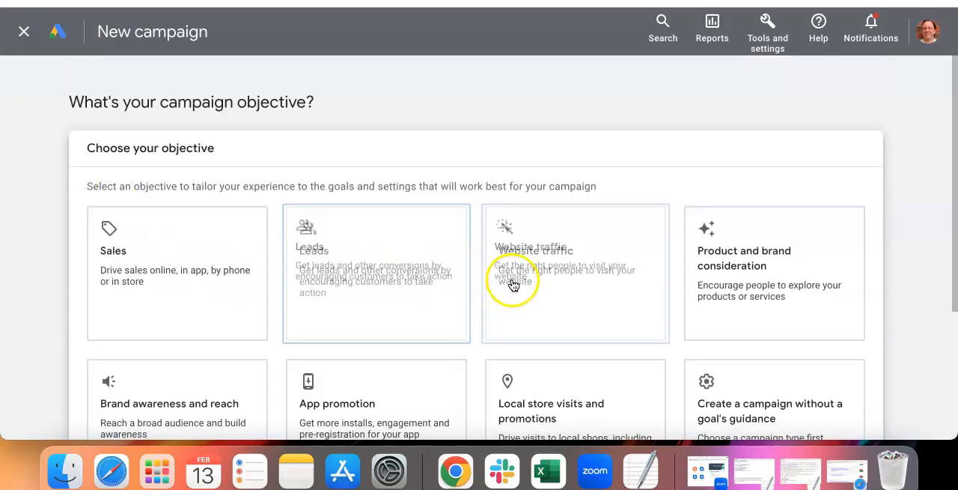
left_click(703, 295)
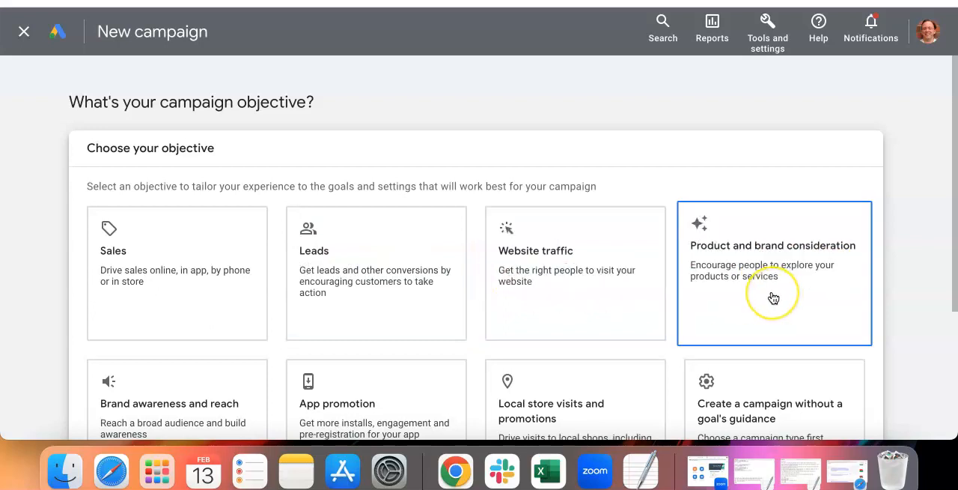
scroll(775, 293, "down", 3)
left_click(774, 360)
left_click(325, 238)
left_click(194, 289)
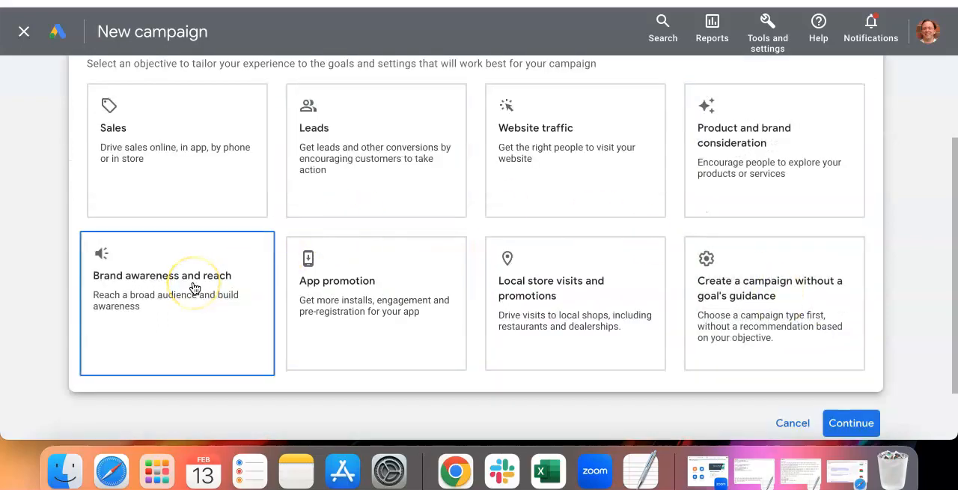
left_click(376, 310)
left_click(527, 315)
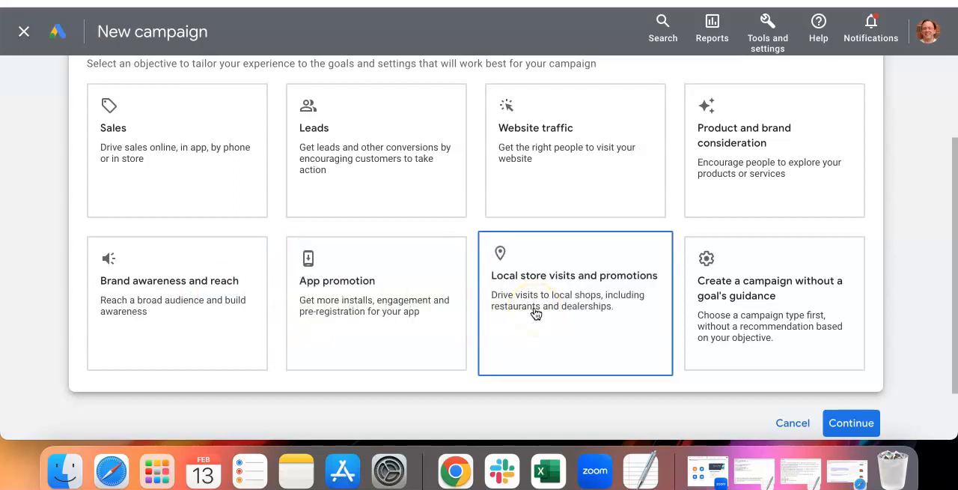
left_click(360, 244)
Step: Choose the Brand awareness and reach objective with the Display campaign type
left_click(225, 272)
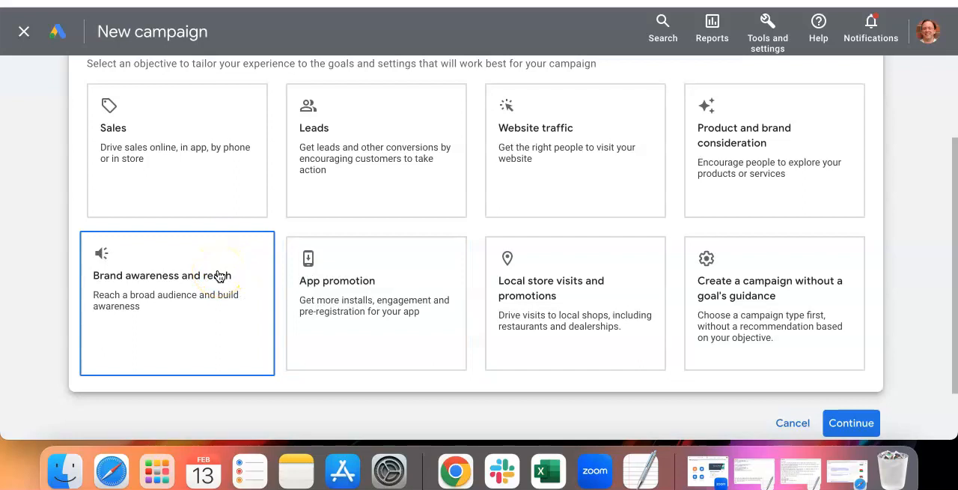
left_click(219, 275)
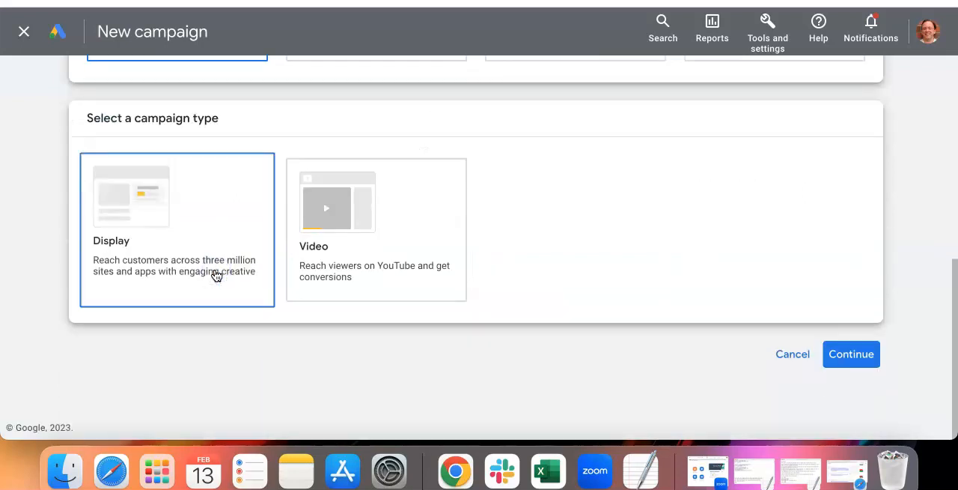
left_click(142, 213)
Step: Enter name.com as the ad's landing page and start a new campaign instead of finishing a saved draft
left_click(220, 105)
left_click(231, 116)
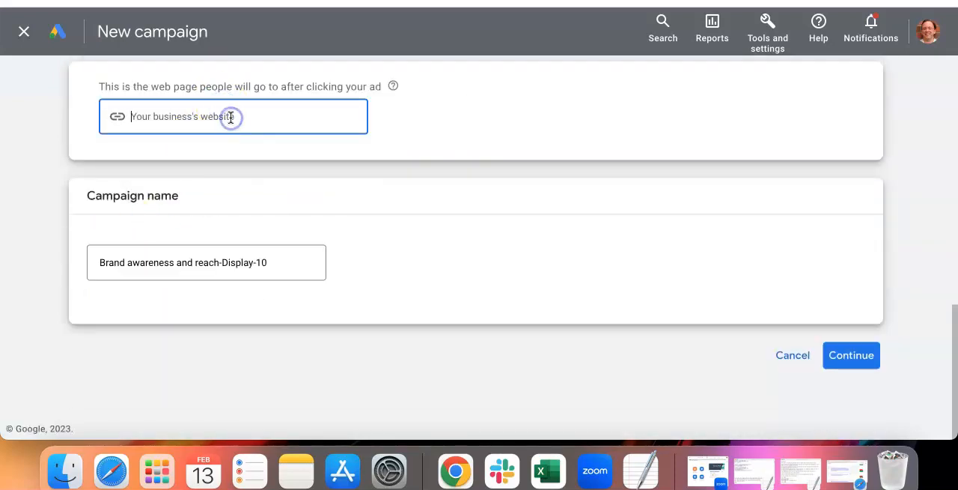
type("nam")
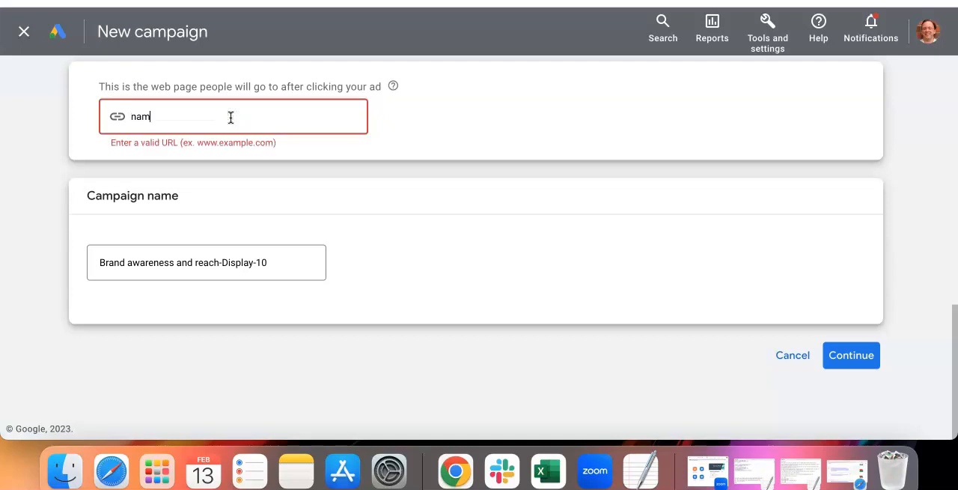
type("e.com")
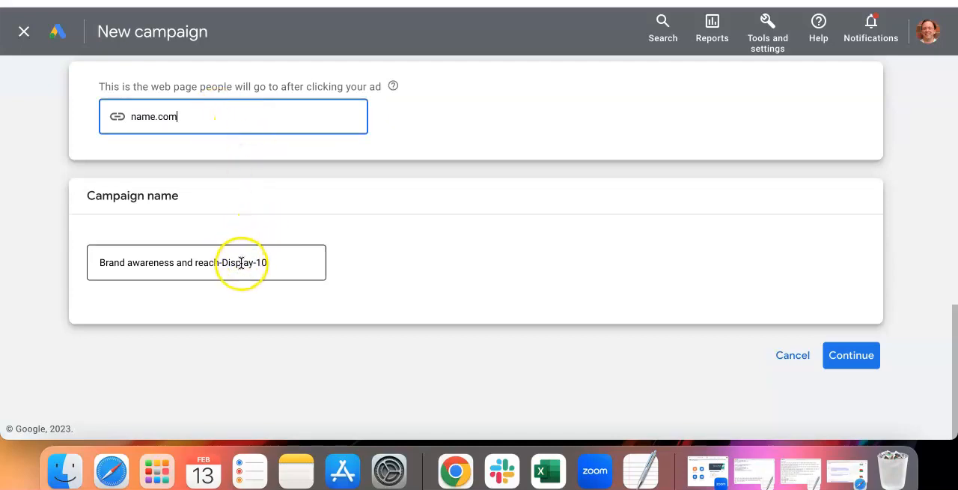
left_click(865, 361)
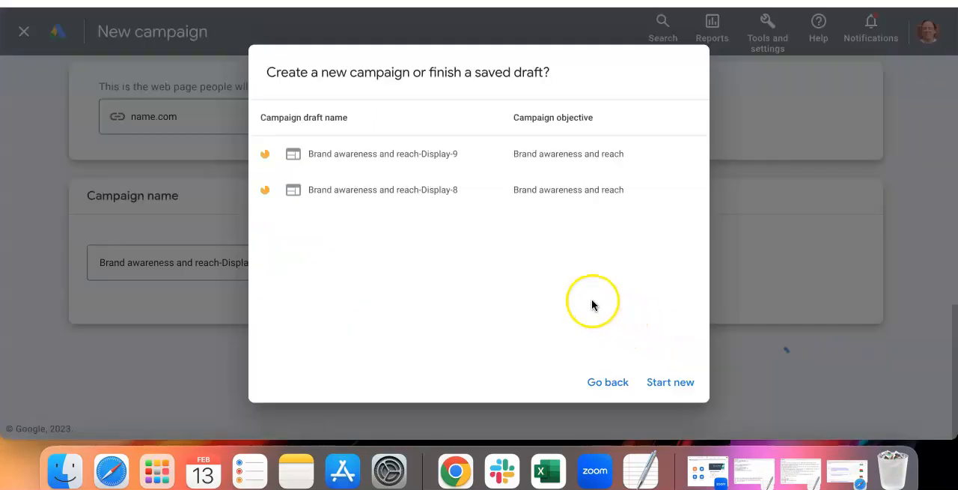
left_click(686, 384)
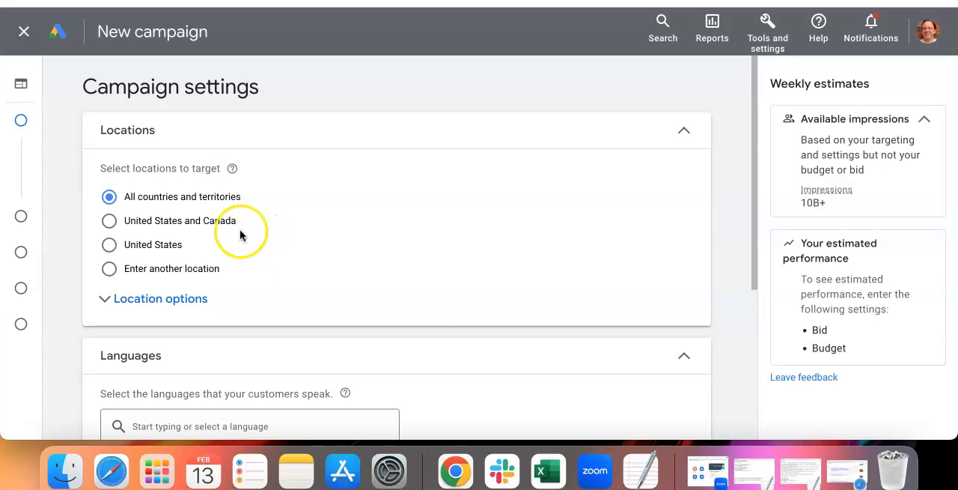
Step: Set the campaign's target location to United States
scroll(192, 241, "down", 1)
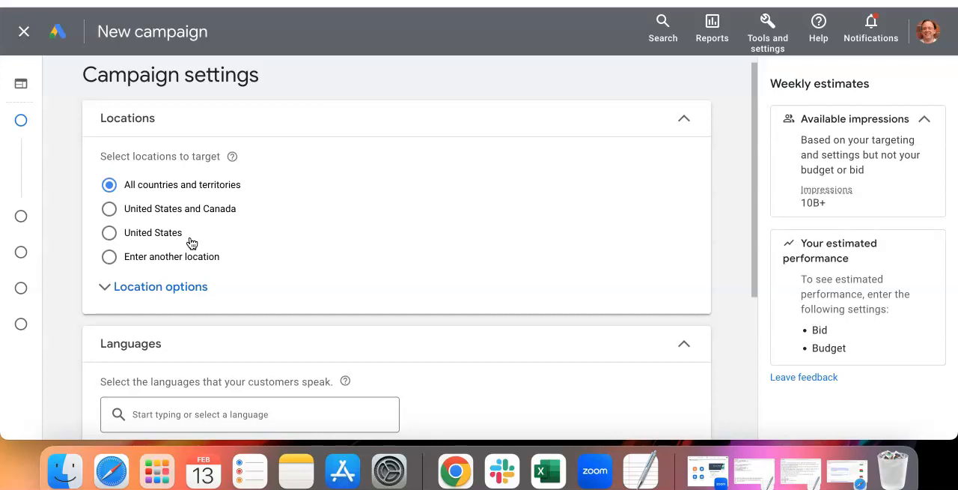
left_click(111, 233)
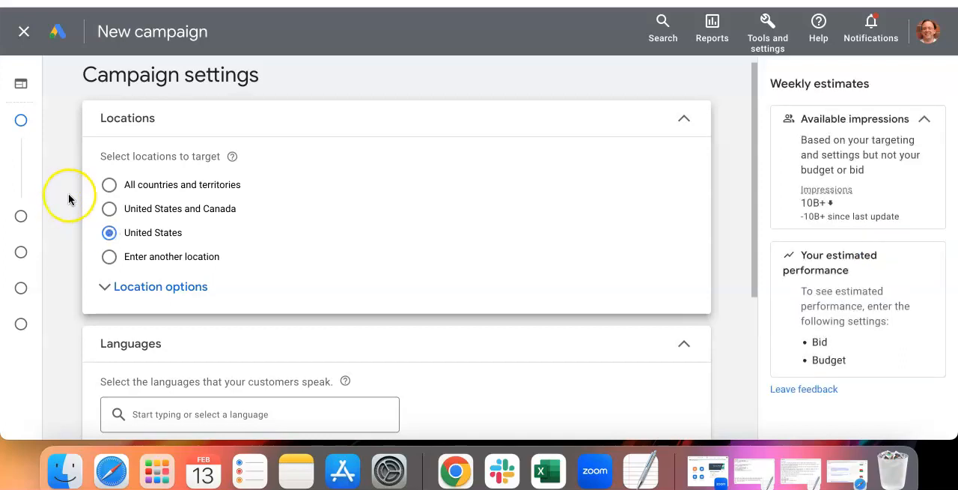
left_click(110, 185)
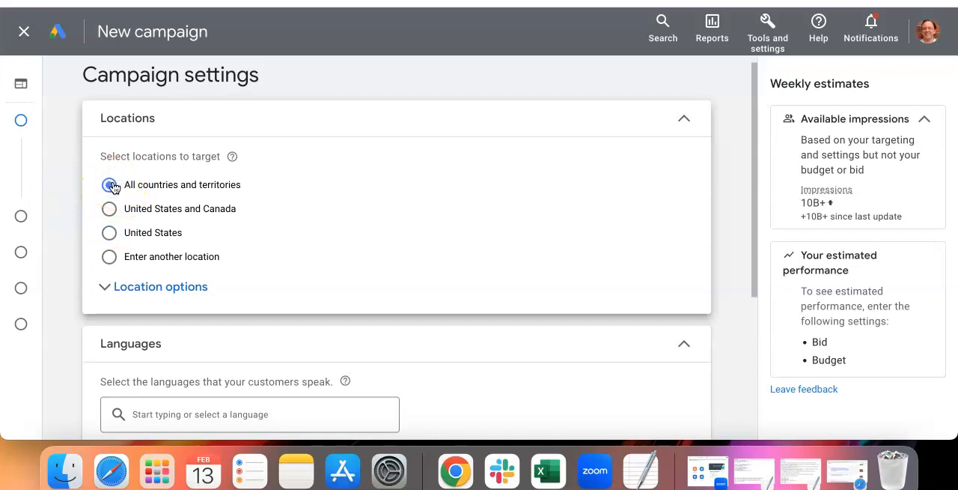
left_click(108, 233)
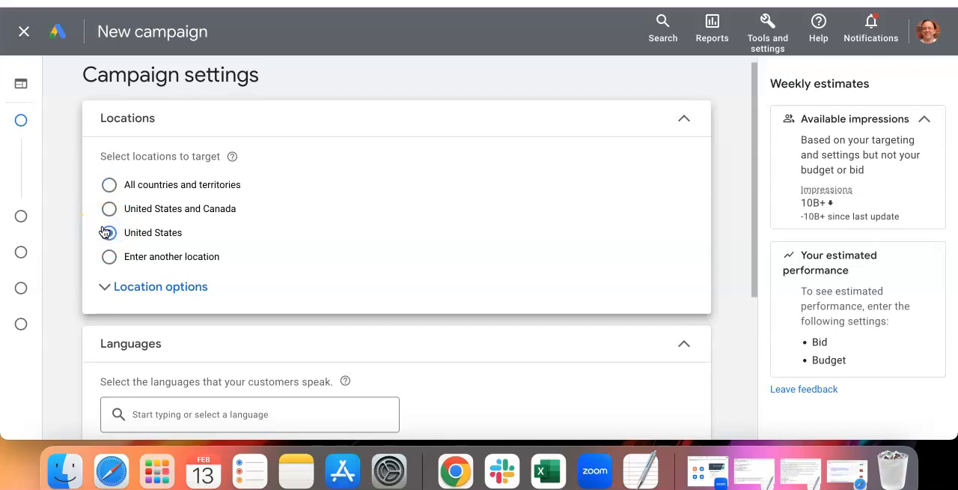
Step: Browse the customer language options, keeping English selected, and continue to the budget and bidding settings
scroll(105, 233, "down", 3)
scroll(103, 233, "down", 2)
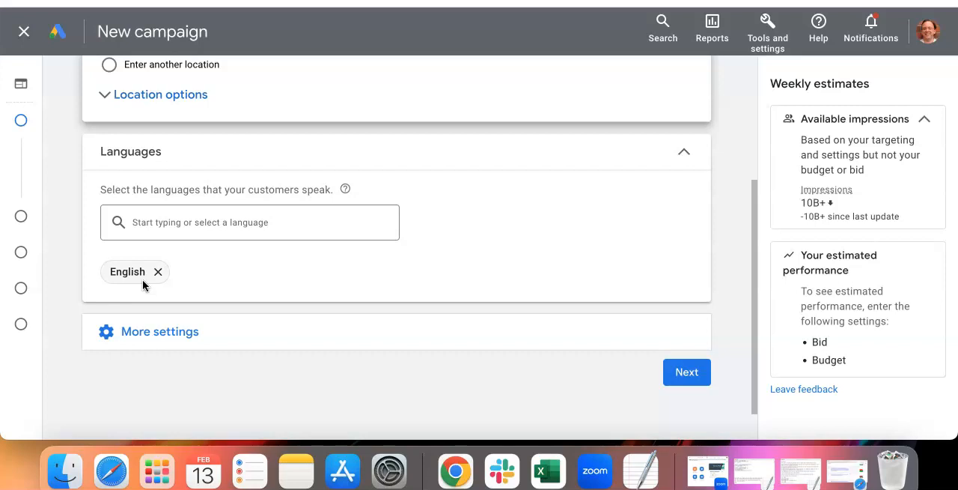
left_click(206, 223)
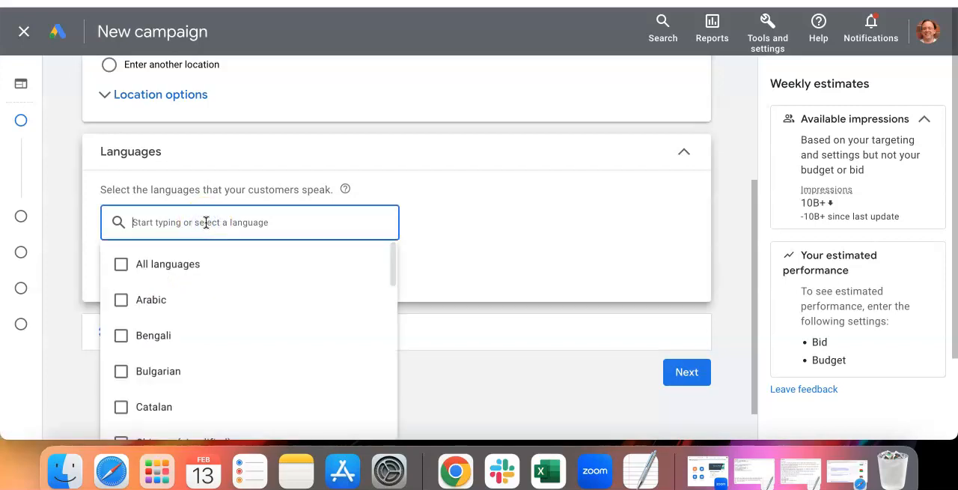
scroll(224, 251, "down", 4)
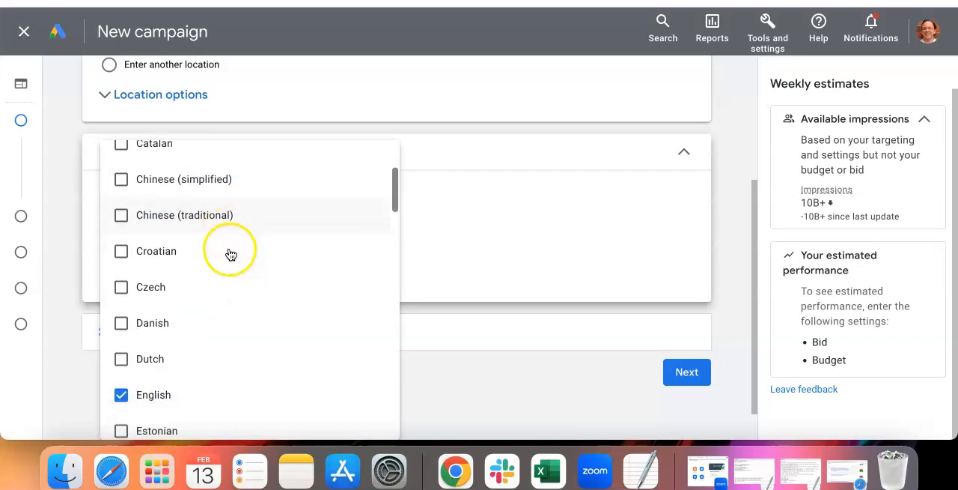
scroll(226, 252, "down", 5)
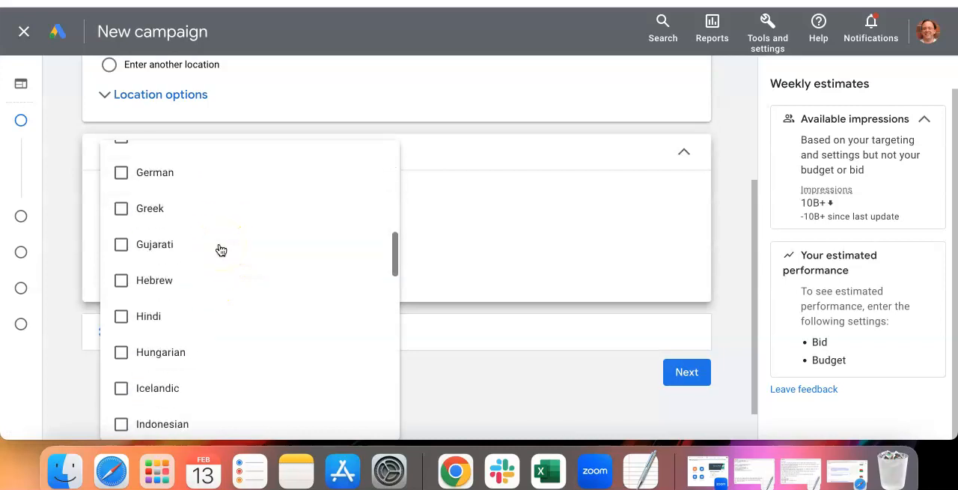
left_click(477, 242)
scroll(494, 270, "down", 1)
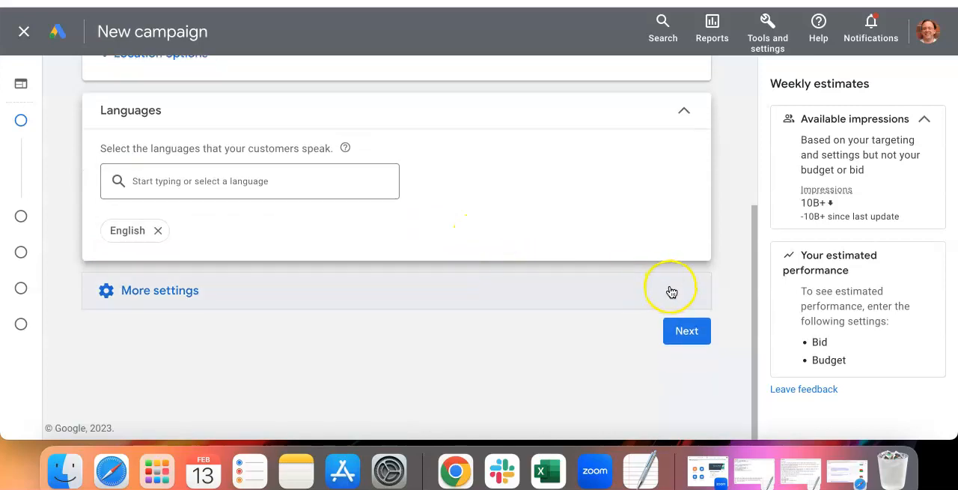
left_click(686, 332)
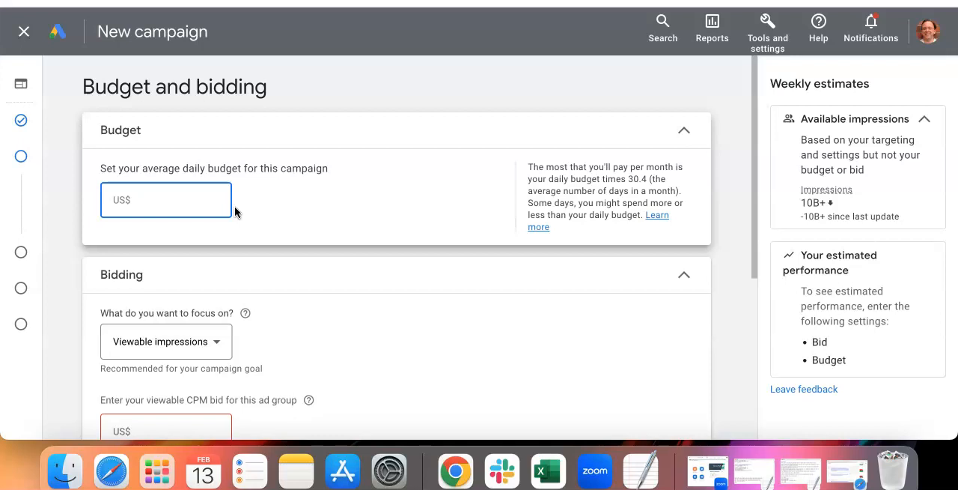
Step: Set the average daily budget to US$10.00 and check the bidding focus options, keeping Viewable impressions
left_click(169, 198)
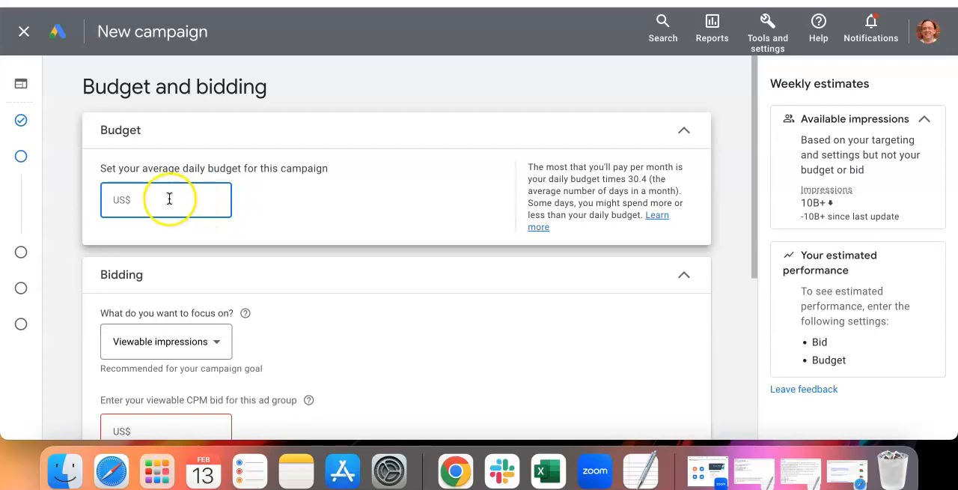
type("10.000")
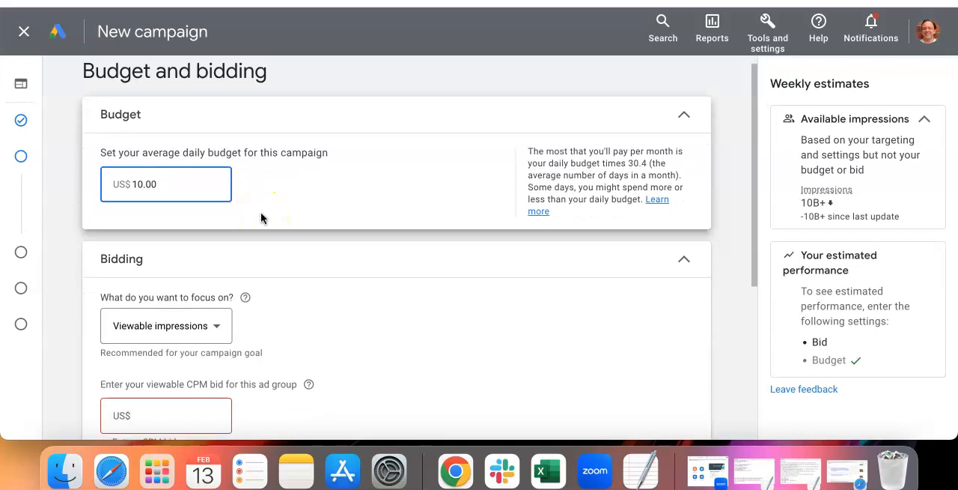
scroll(261, 216, "down", 3)
scroll(260, 217, "down", 2)
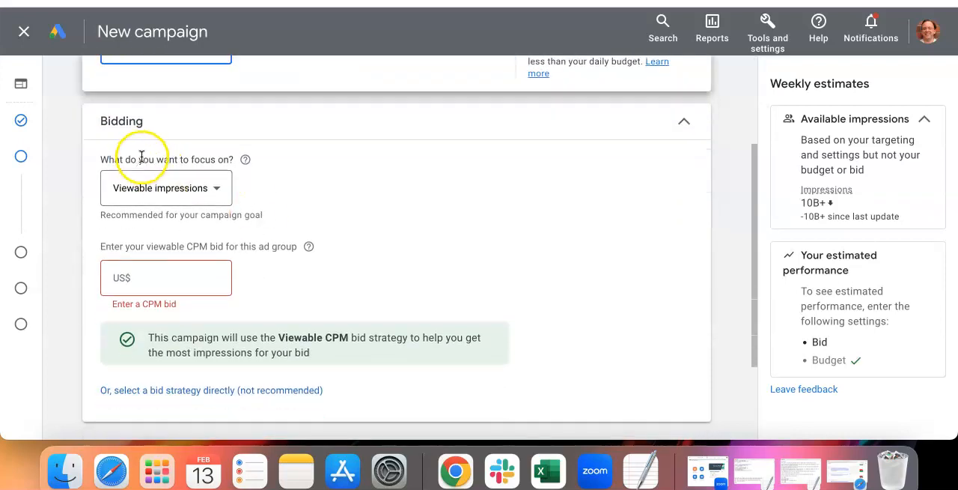
left_click(215, 189)
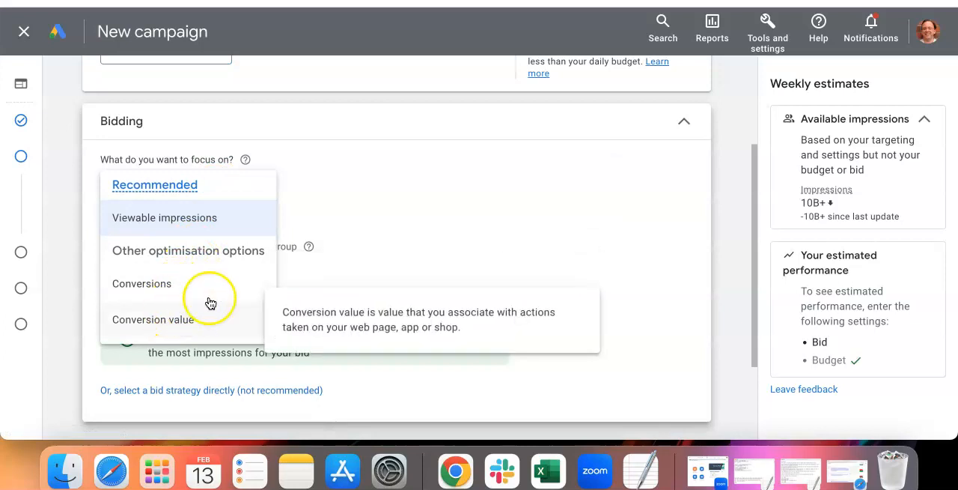
left_click(312, 155)
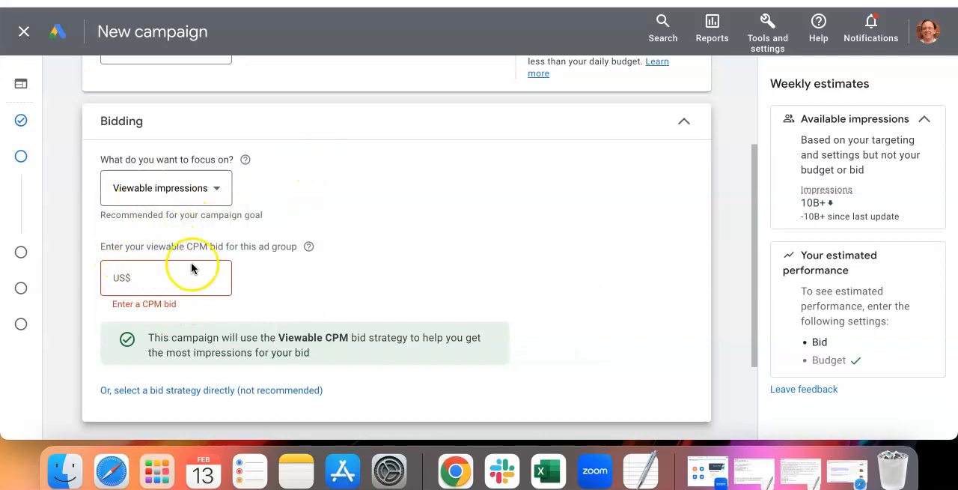
Step: Set the ad group's viewable CPM bid to US$5.00 and continue to the targeting settings
left_click(147, 278)
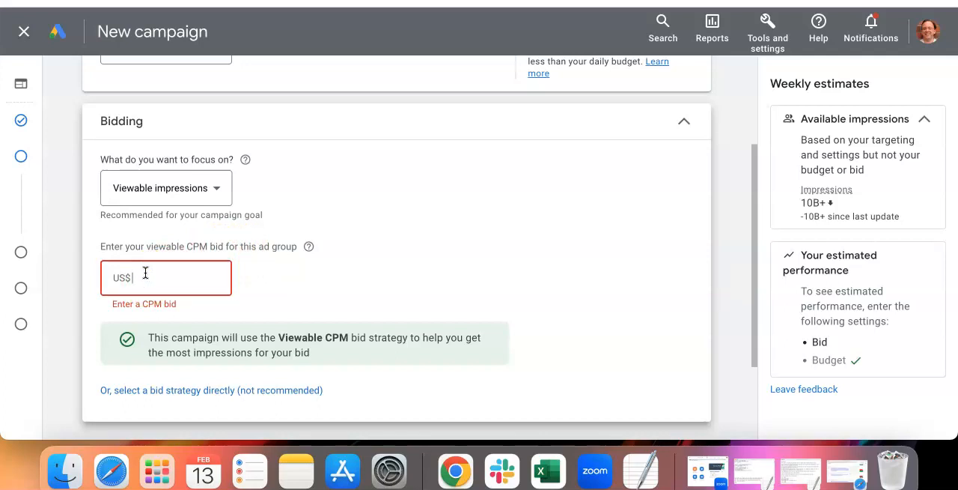
type("5.00")
scroll(205, 274, "down", 3)
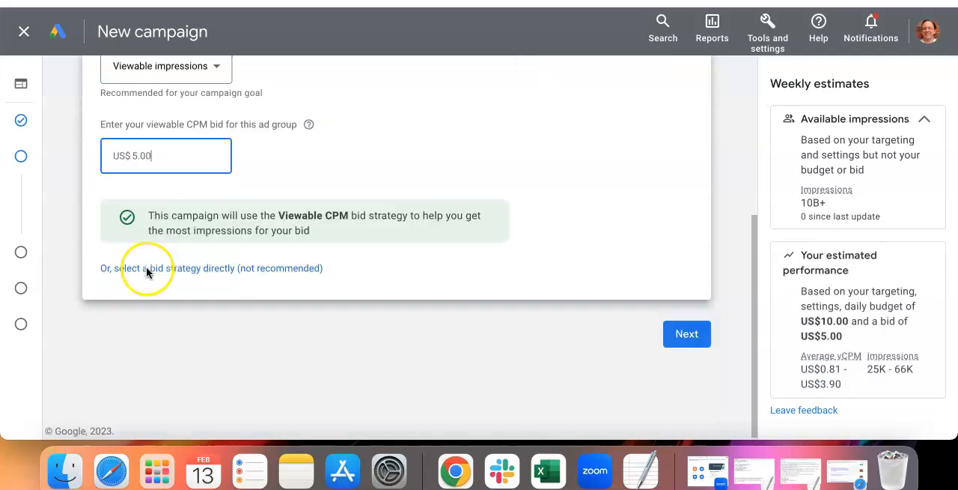
left_click(694, 334)
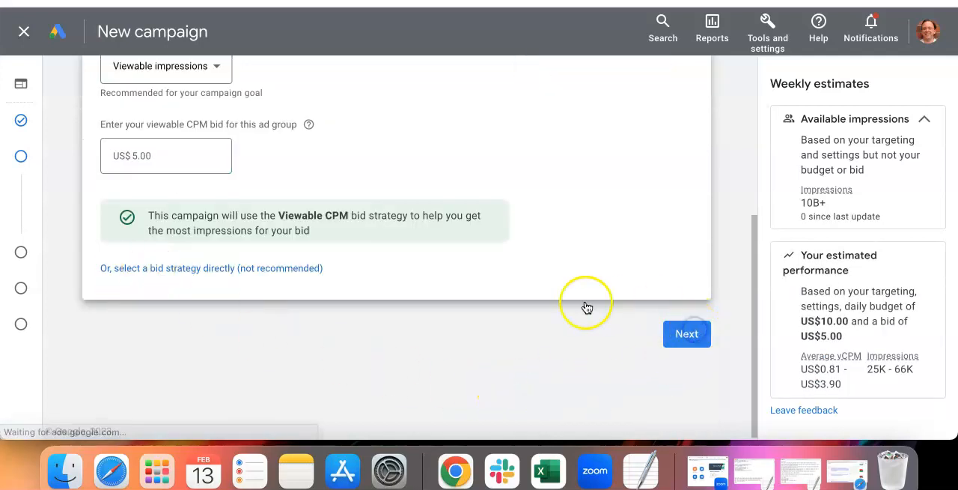
Step: Continue with optimised targeting and no added targeting, and review the ad's final URL and business name fields
left_click(689, 337)
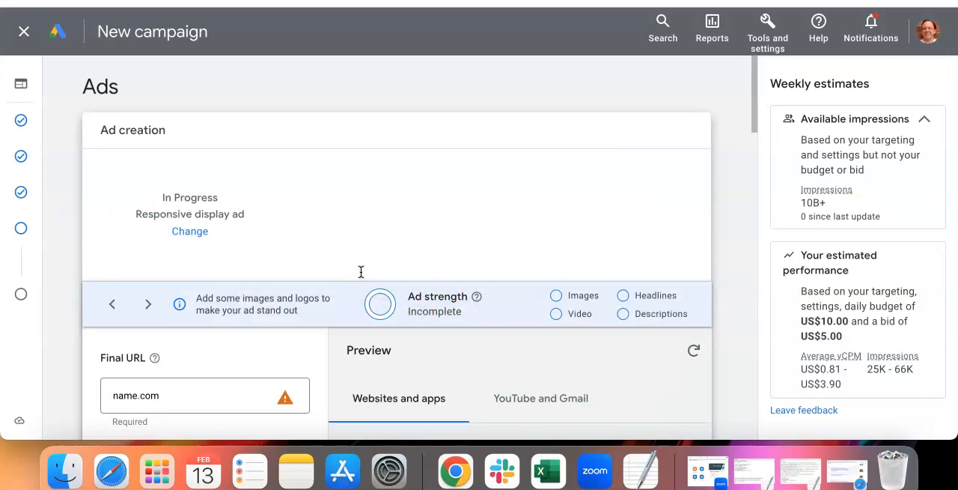
scroll(332, 270, "down", 2)
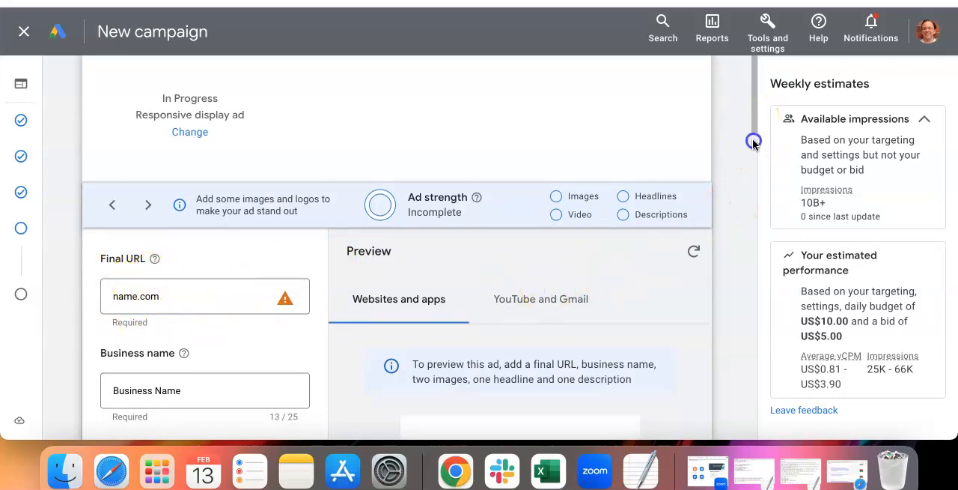
scroll(247, 300, "down", 2)
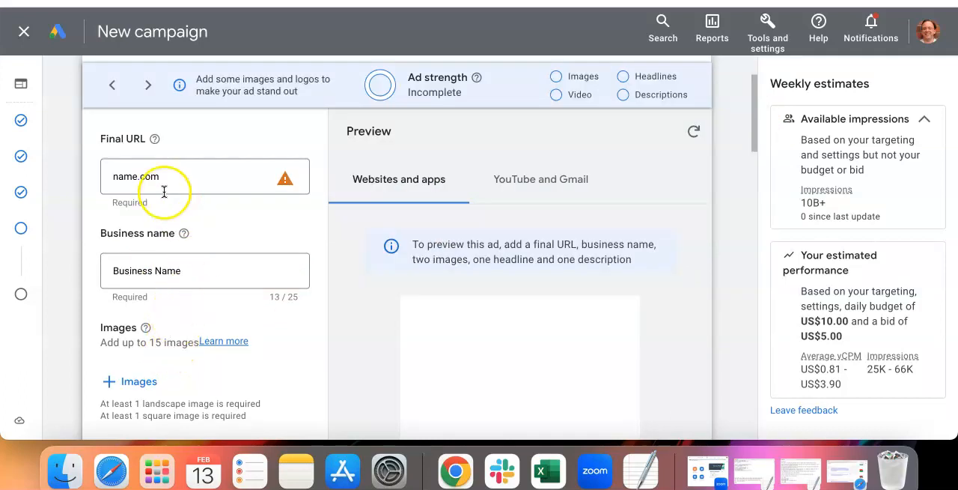
left_click_drag(105, 263, 109, 262)
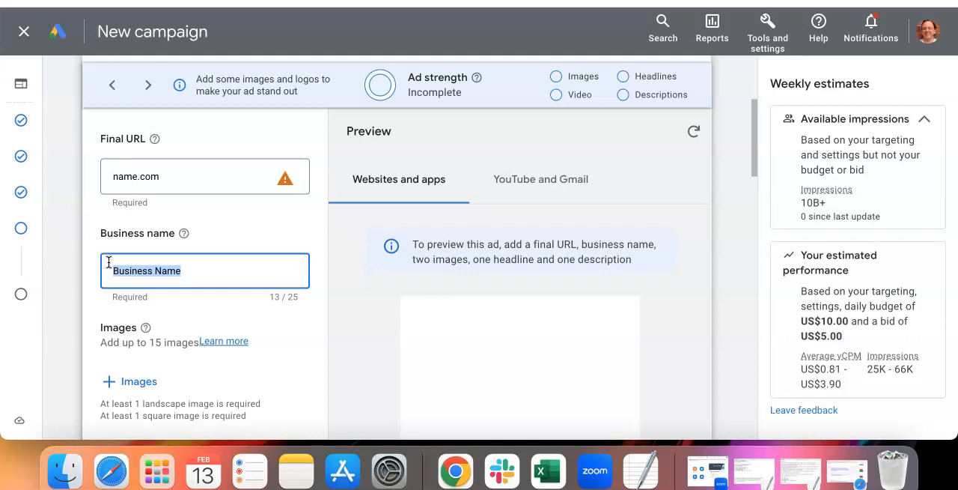
Step: Examine the responsive display ad's image, logo, video and headline sections, including the suggested headlines
scroll(157, 296, "down", 3)
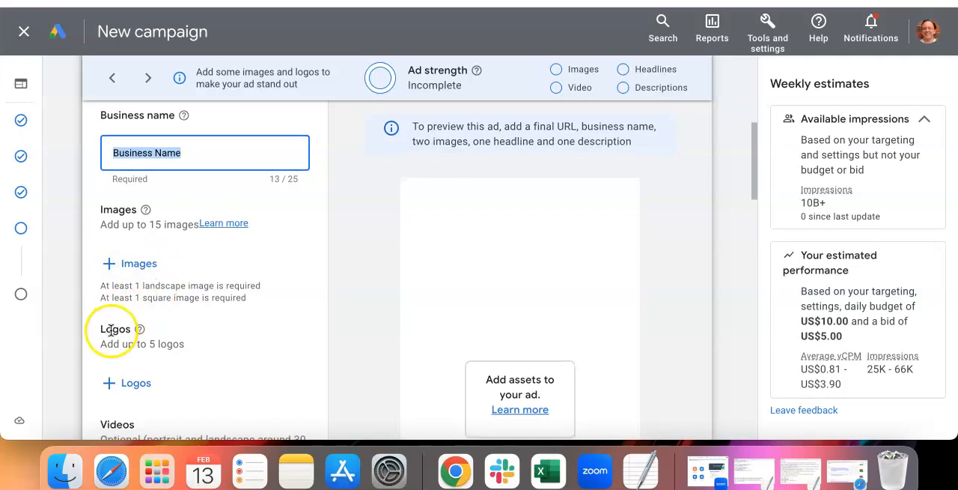
scroll(112, 328, "down", 1)
scroll(116, 330, "down", 7)
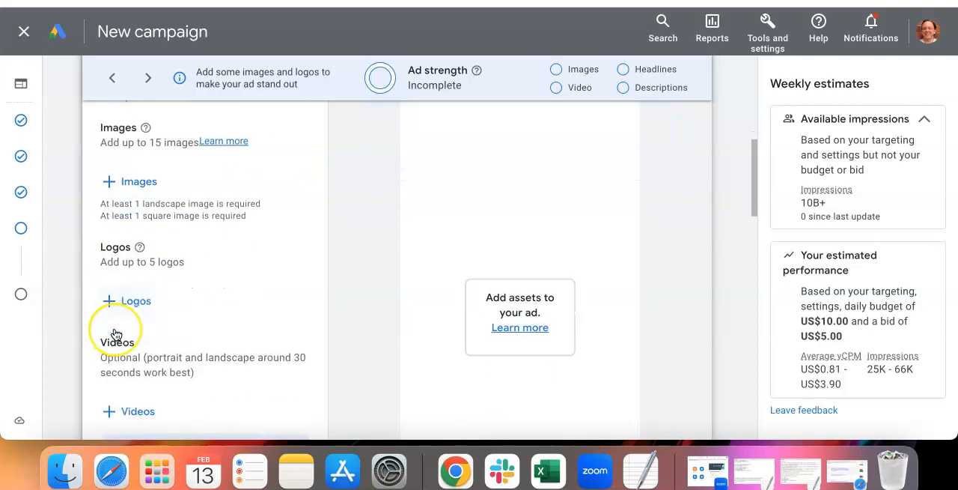
scroll(116, 327, "up", 1)
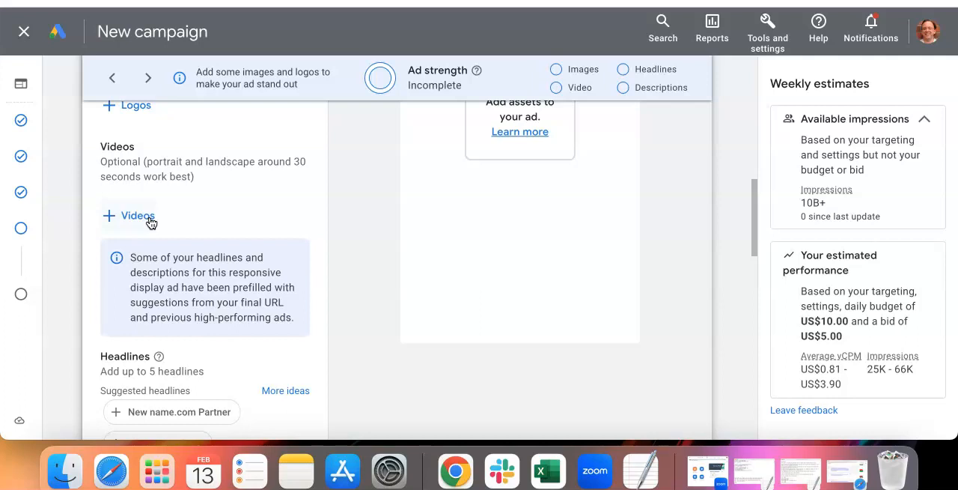
scroll(159, 225, "down", 1)
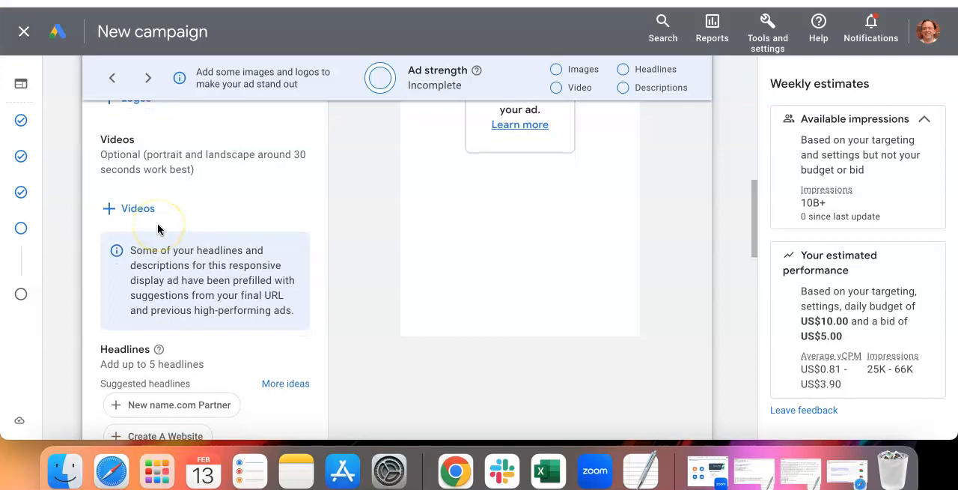
scroll(158, 229, "down", 4)
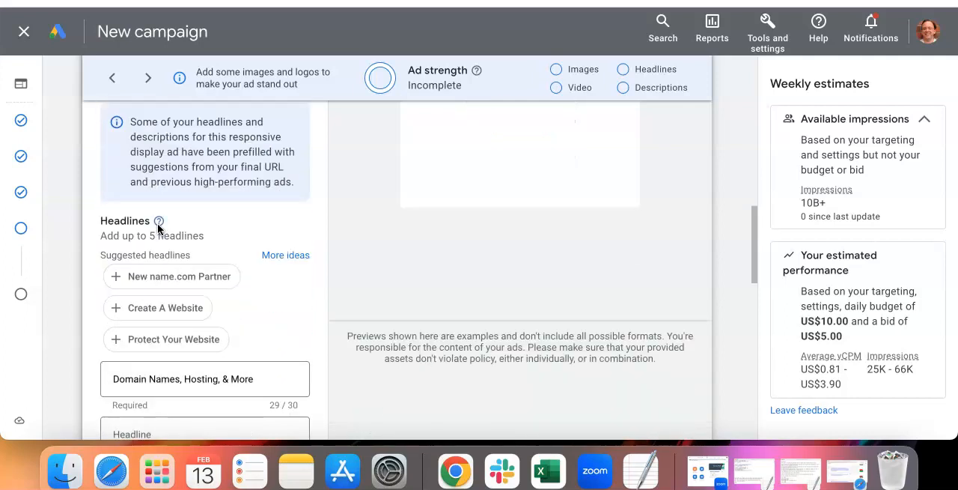
scroll(158, 228, "down", 2)
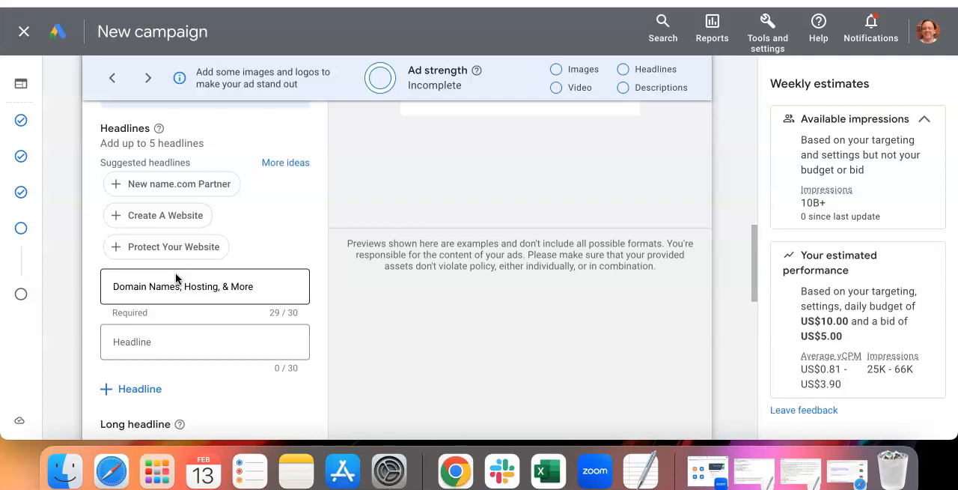
scroll(175, 273, "down", 5)
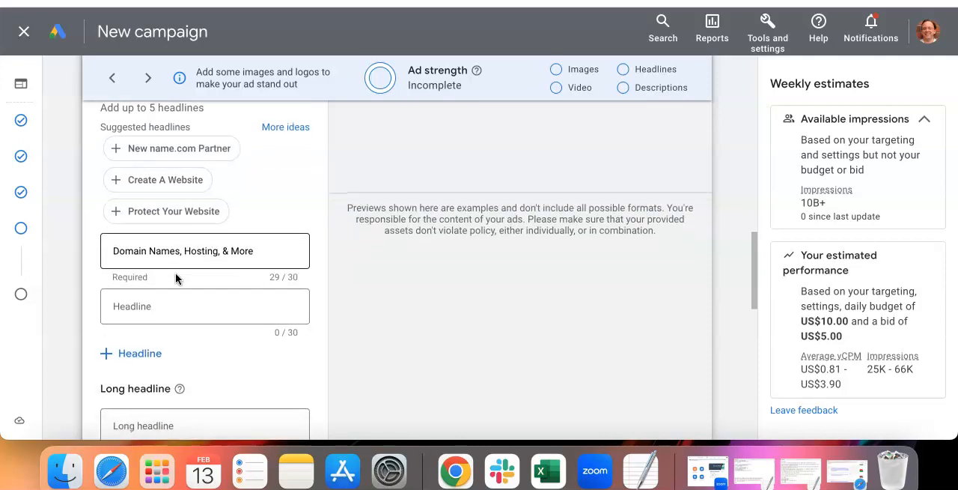
Step: Examine the ad's long headline and description fields, including the suggested descriptions
left_click(292, 328)
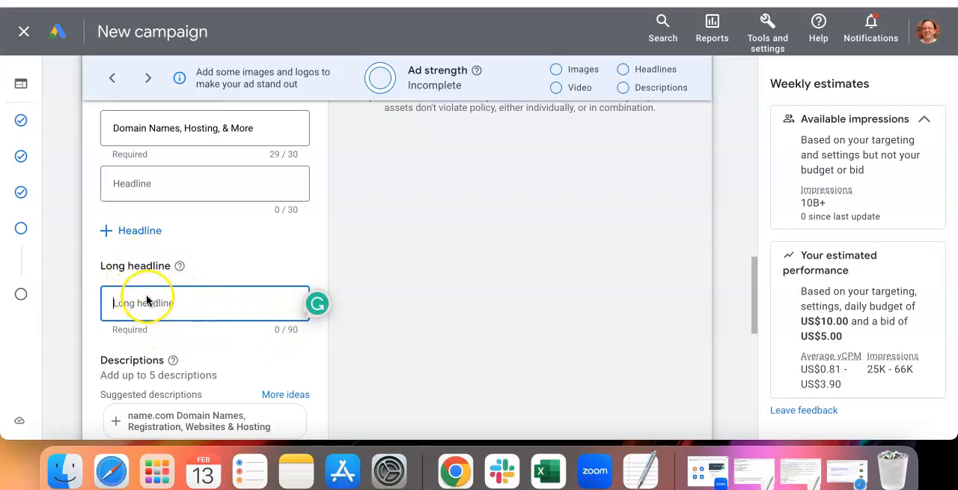
scroll(145, 297, "down", 1)
scroll(146, 297, "down", 5)
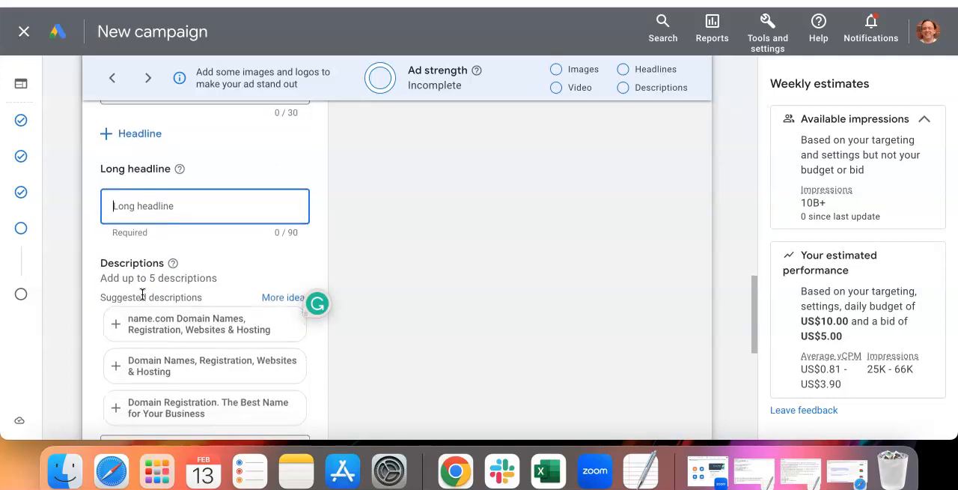
scroll(142, 294, "down", 1)
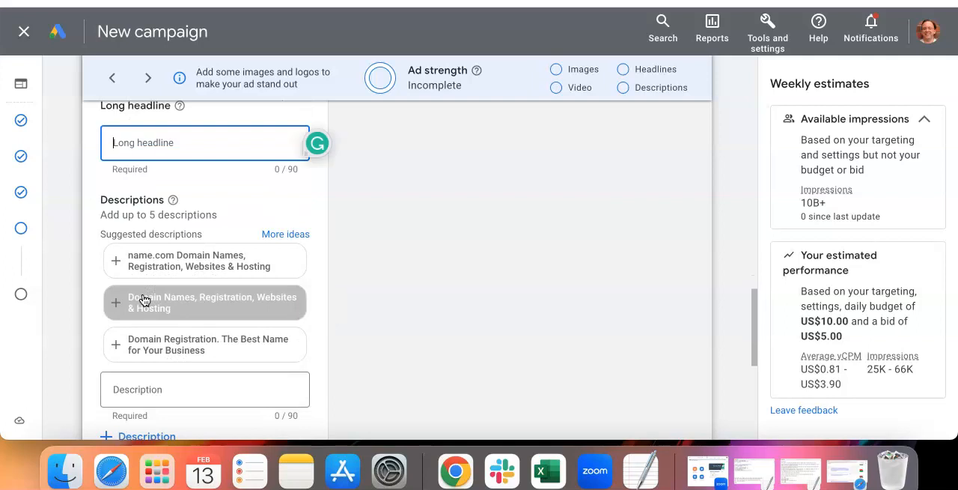
scroll(232, 417, "down", 4)
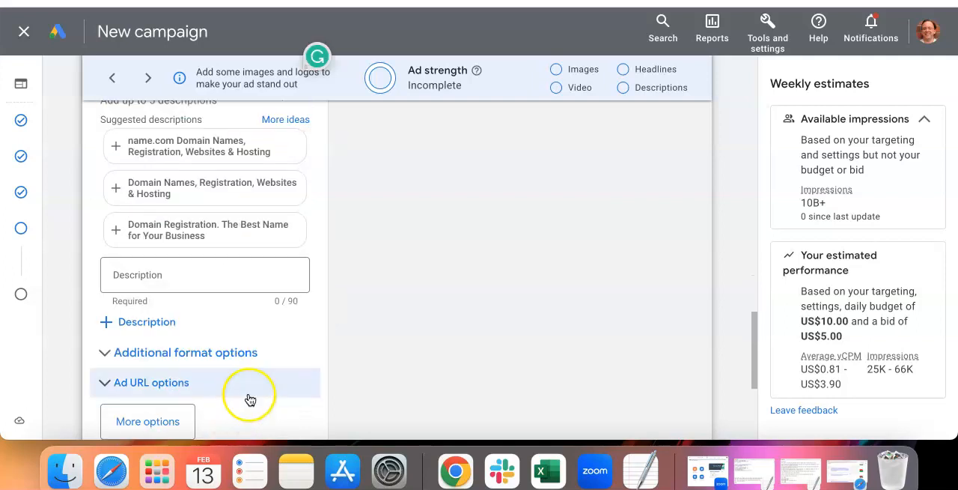
scroll(248, 398, "up", 4)
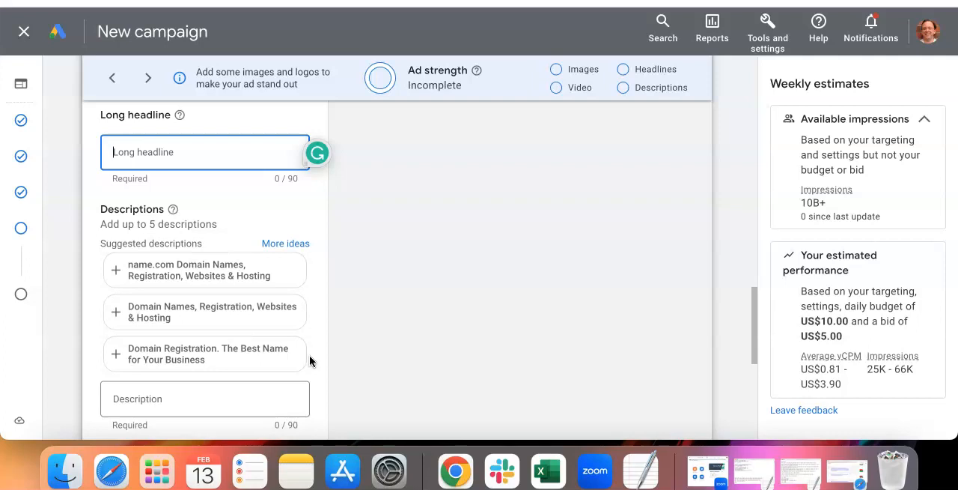
scroll(309, 355, "down", 1)
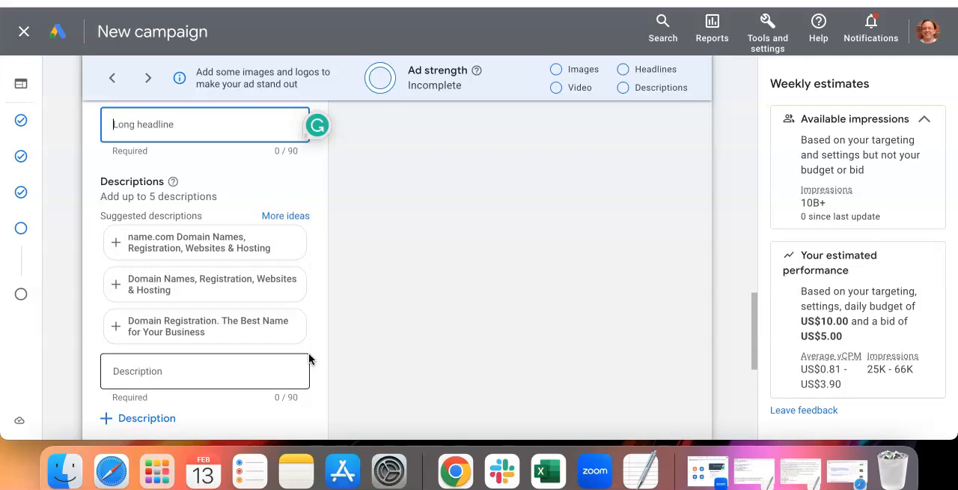
Step: Leave the ad's description and extra options unfilled and continue to the campaign review
left_click(239, 336)
scroll(208, 365, "down", 5)
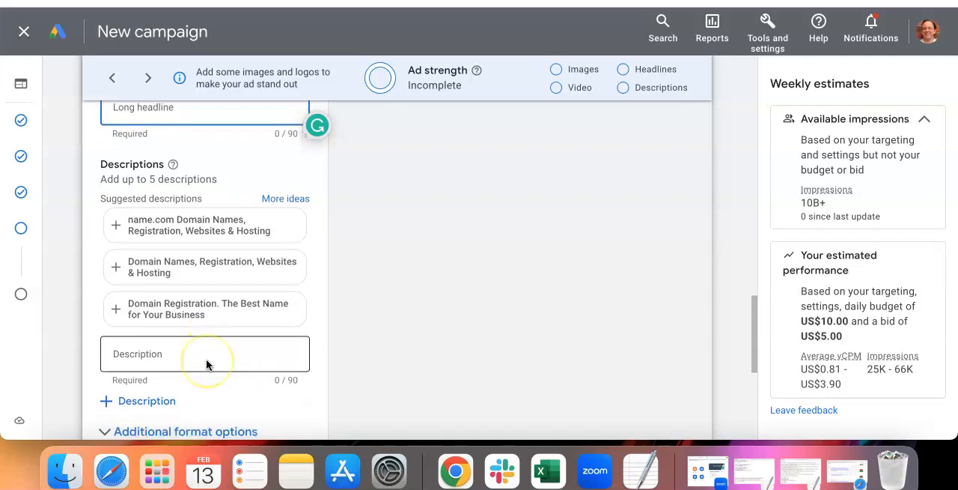
scroll(205, 362, "down", 1)
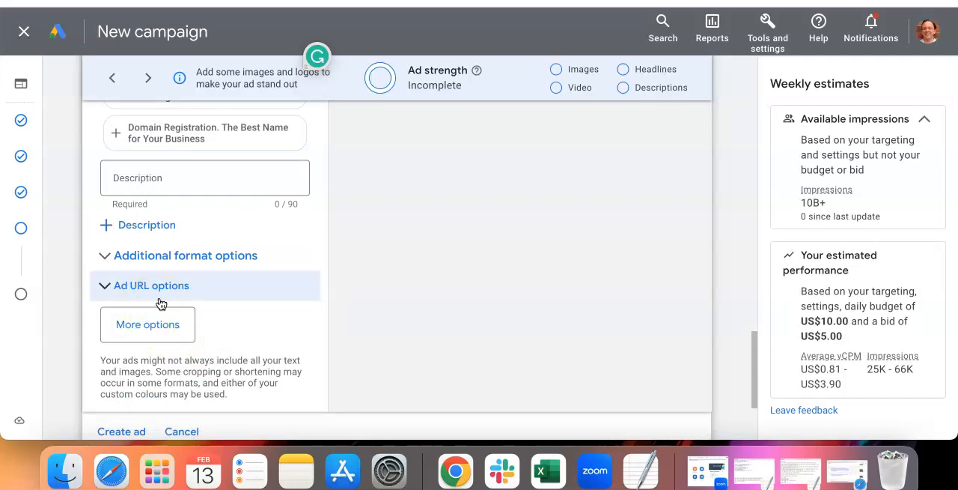
scroll(158, 303, "down", 3)
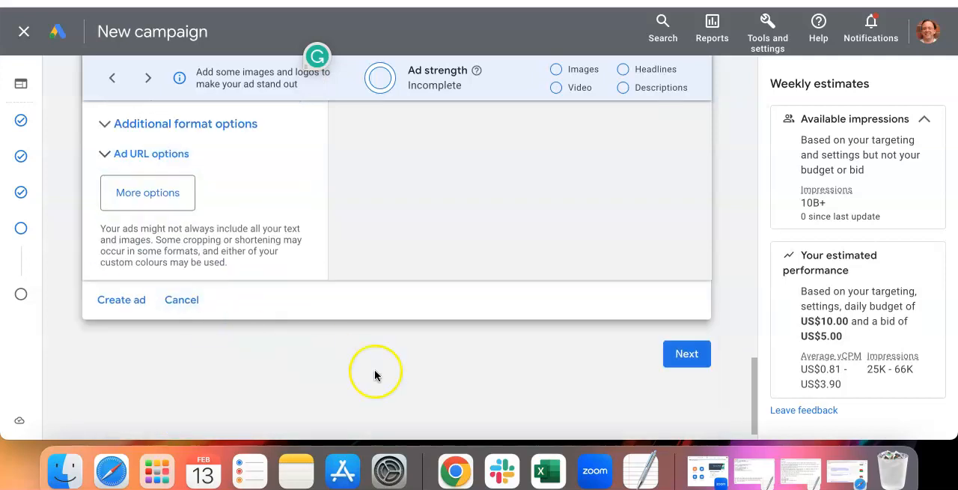
left_click(684, 354)
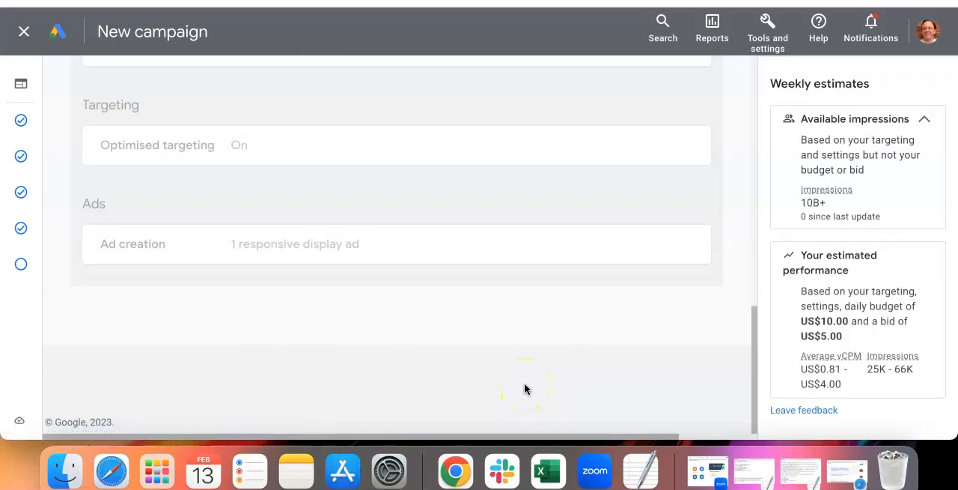
Step: Review the campaign summary: publishing issues, name, objective, locations, languages, budget, bidding, ad group, targeting and ad creation
left_click(487, 388)
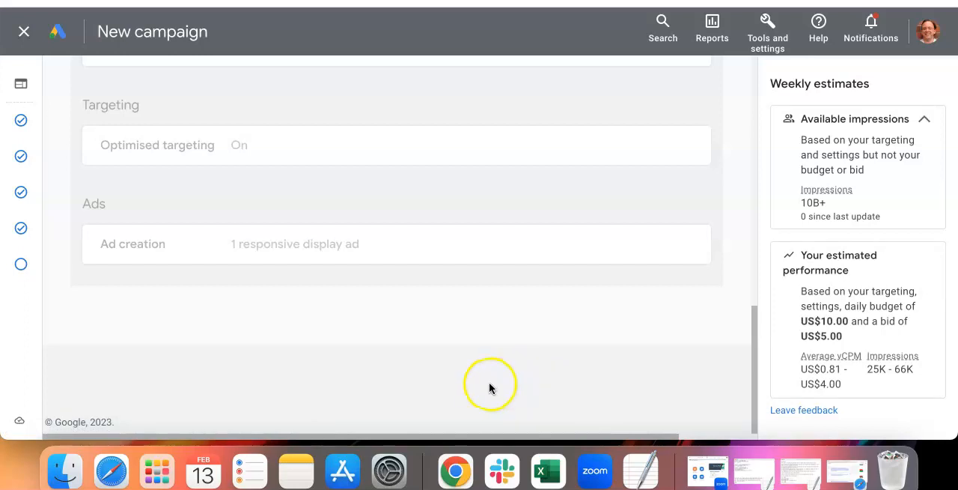
scroll(483, 388, "up", 5)
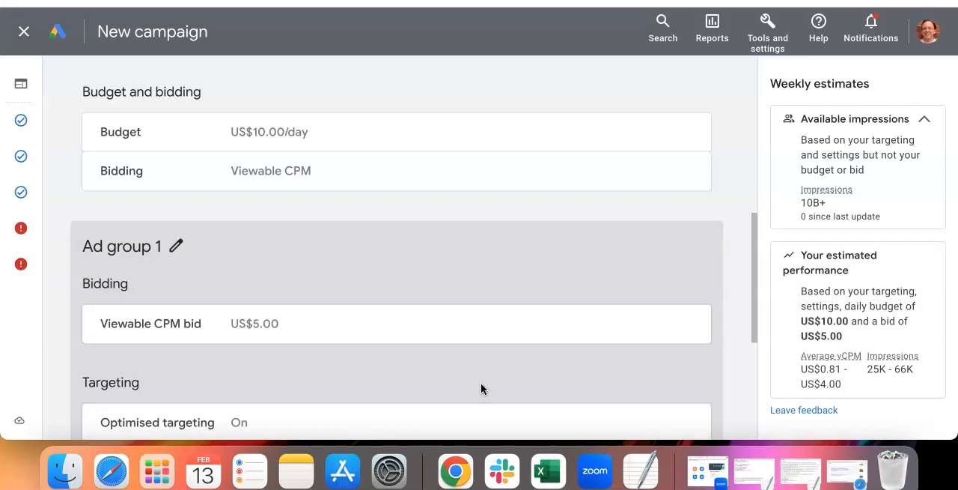
scroll(481, 388, "up", 5)
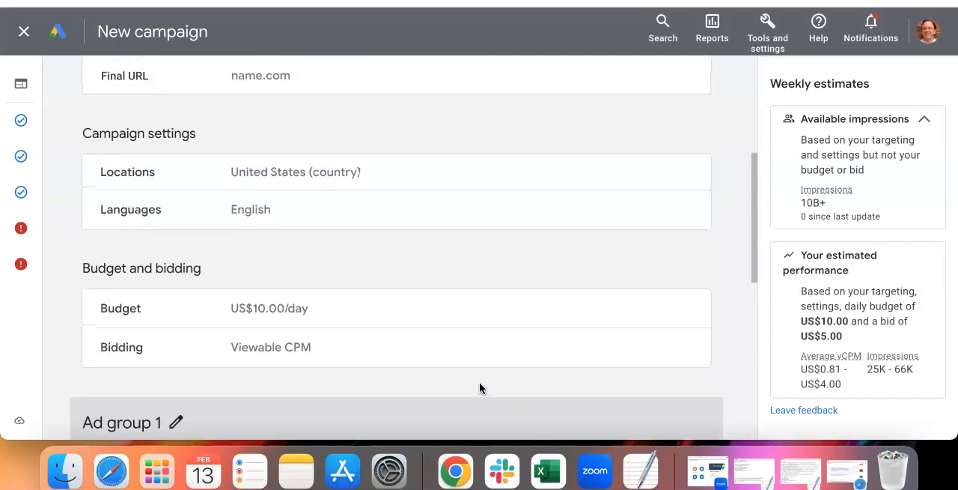
scroll(480, 388, "up", 5)
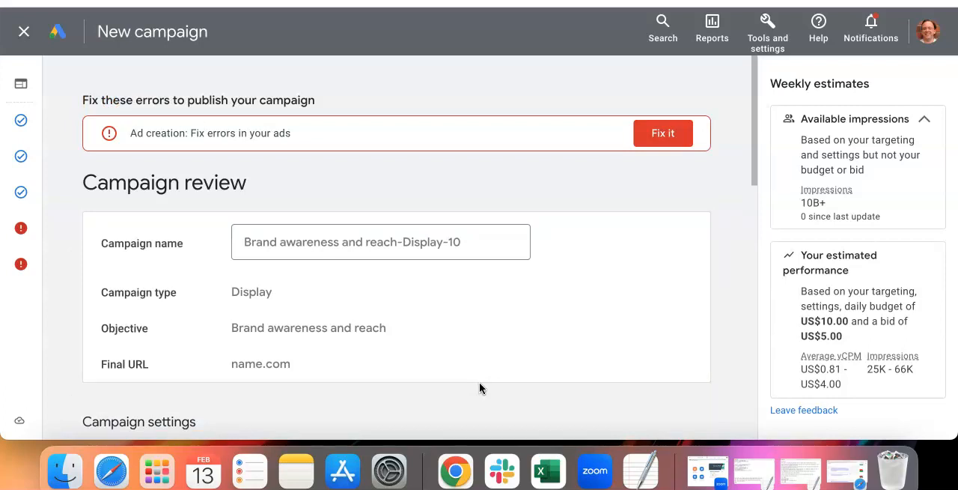
left_click(467, 383)
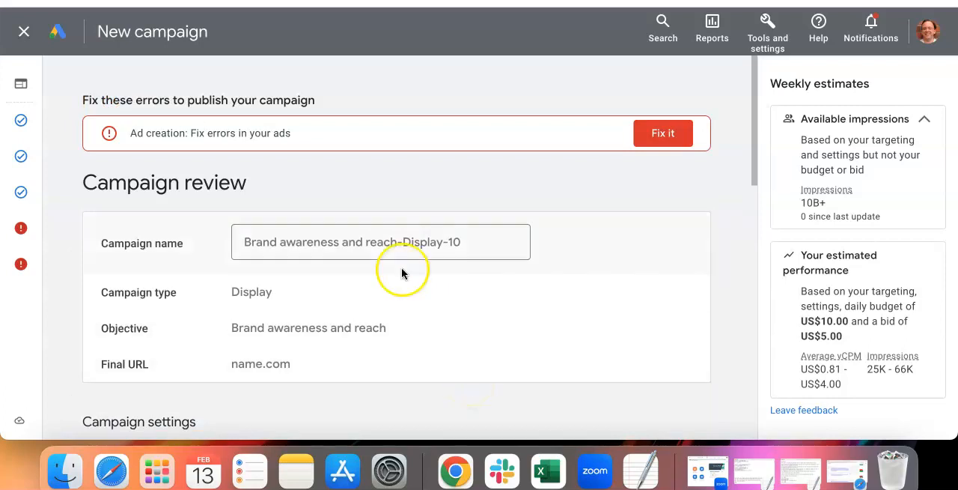
left_click_drag(294, 135, 248, 129)
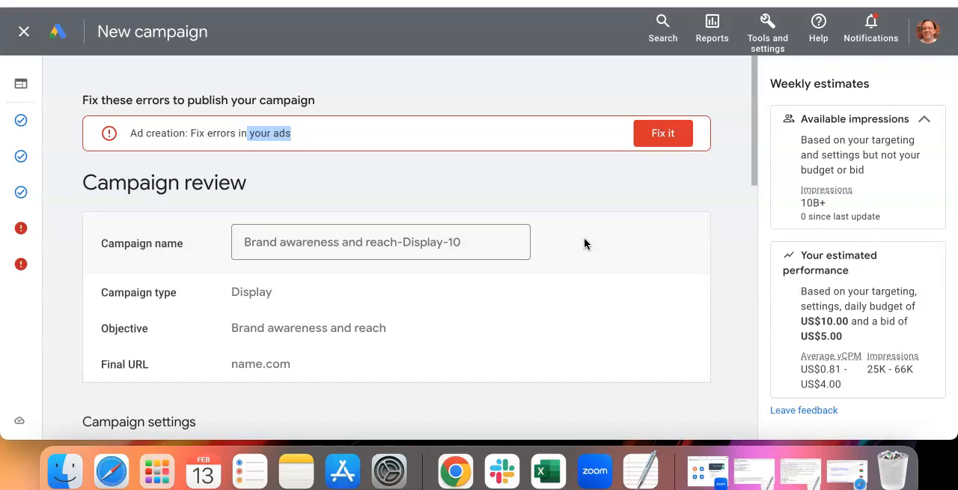
scroll(584, 238, "down", 5)
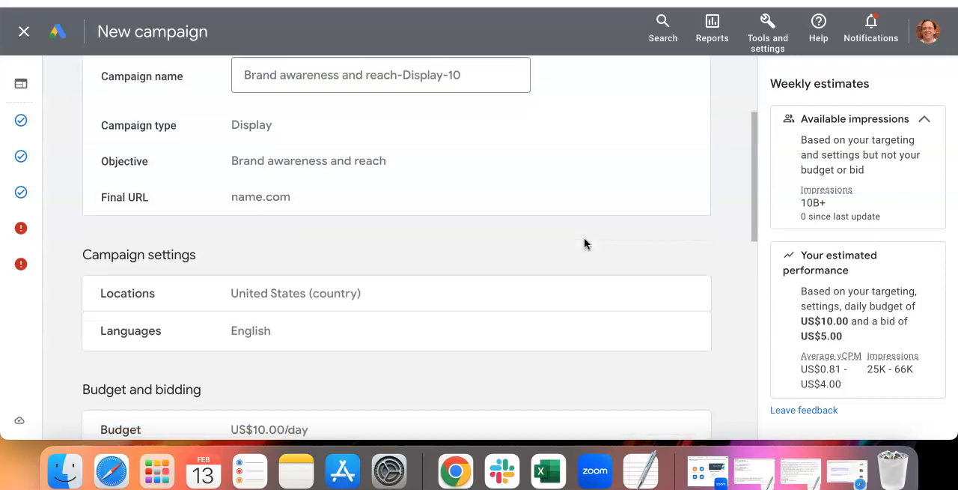
scroll(584, 238, "down", 7)
scroll(583, 238, "down", 3)
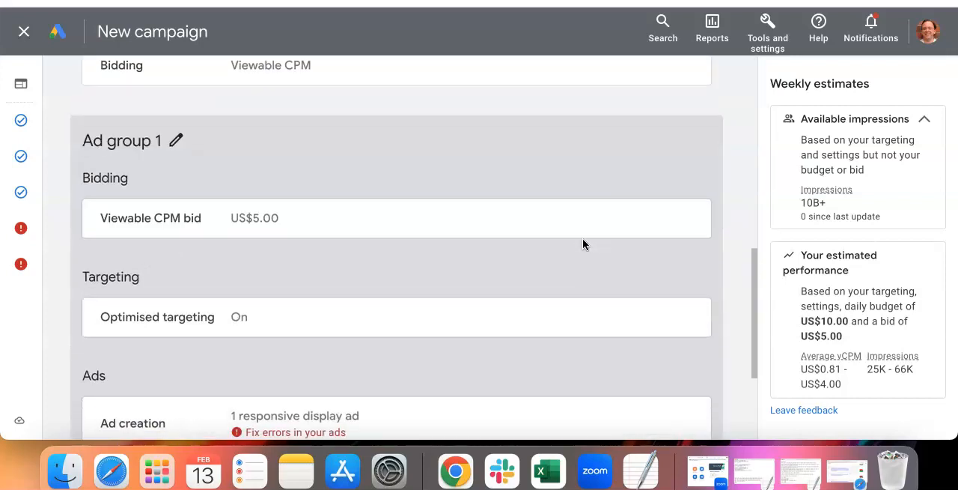
scroll(583, 239, "down", 5)
left_click(553, 256)
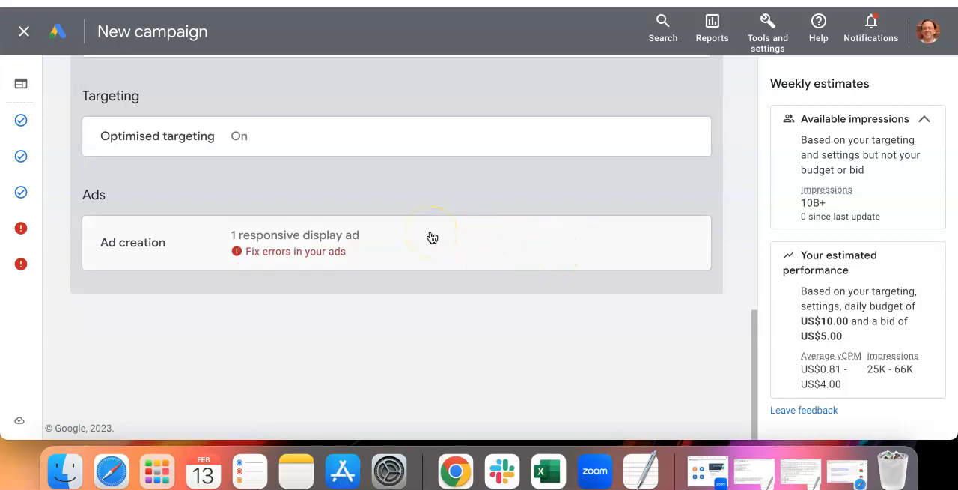
Step: Exit the new campaign setup without publishing and view the list of existing campaigns
left_click(30, 33)
left_click(626, 259)
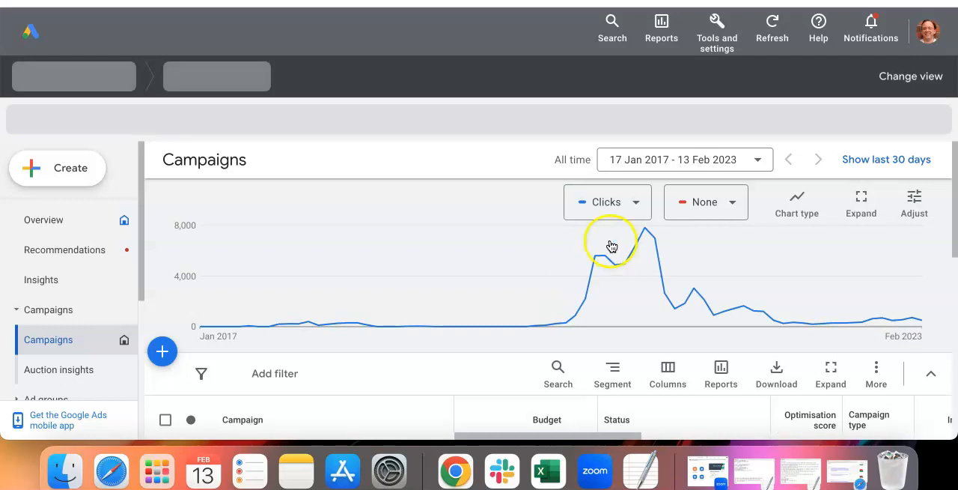
mouse_move(611, 251)
scroll(443, 150, "down", 5)
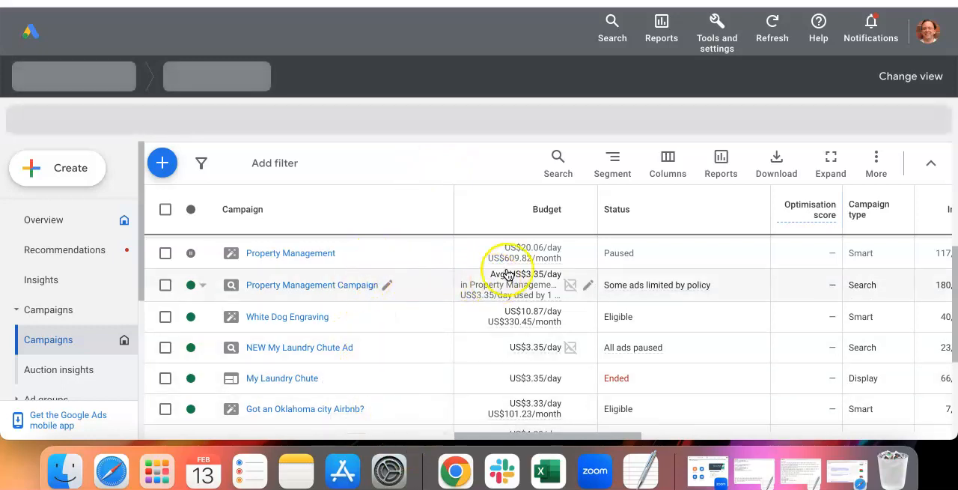
left_click(522, 259)
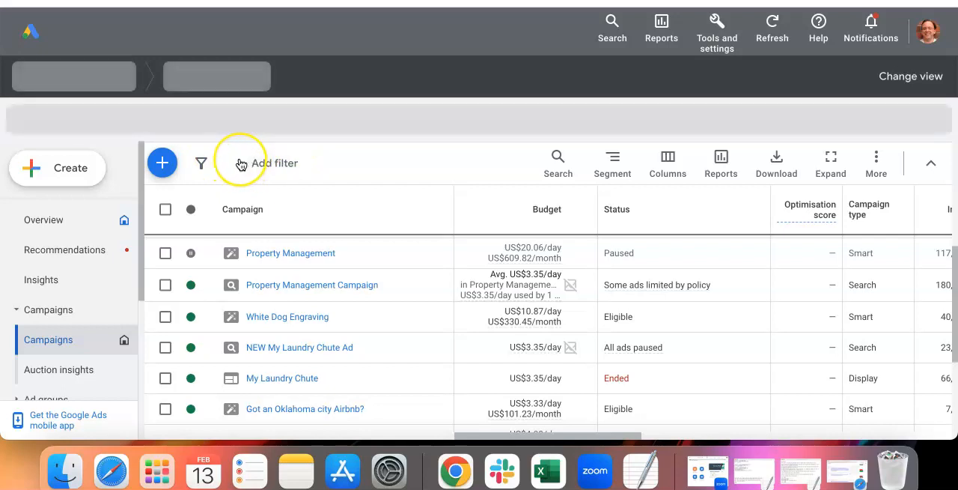
scroll(113, 197, "down", 1)
scroll(62, 278, "down", 1)
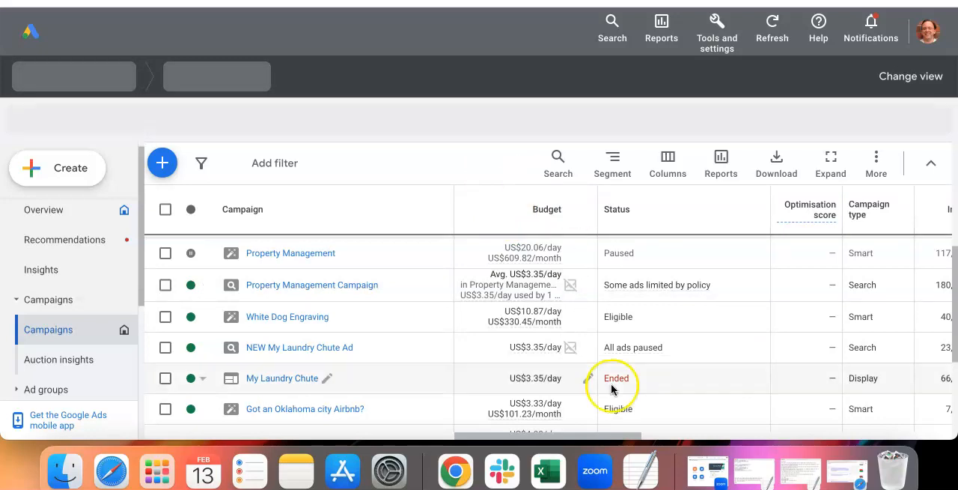
left_click(453, 122)
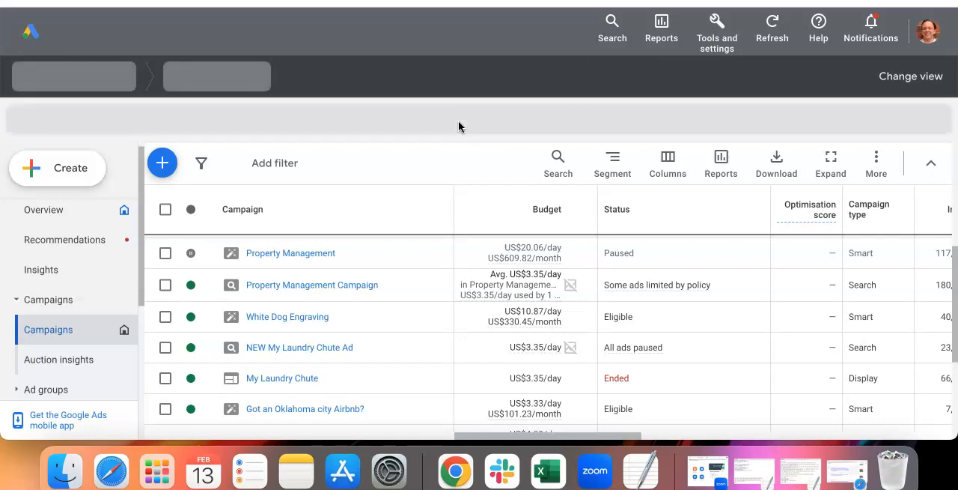